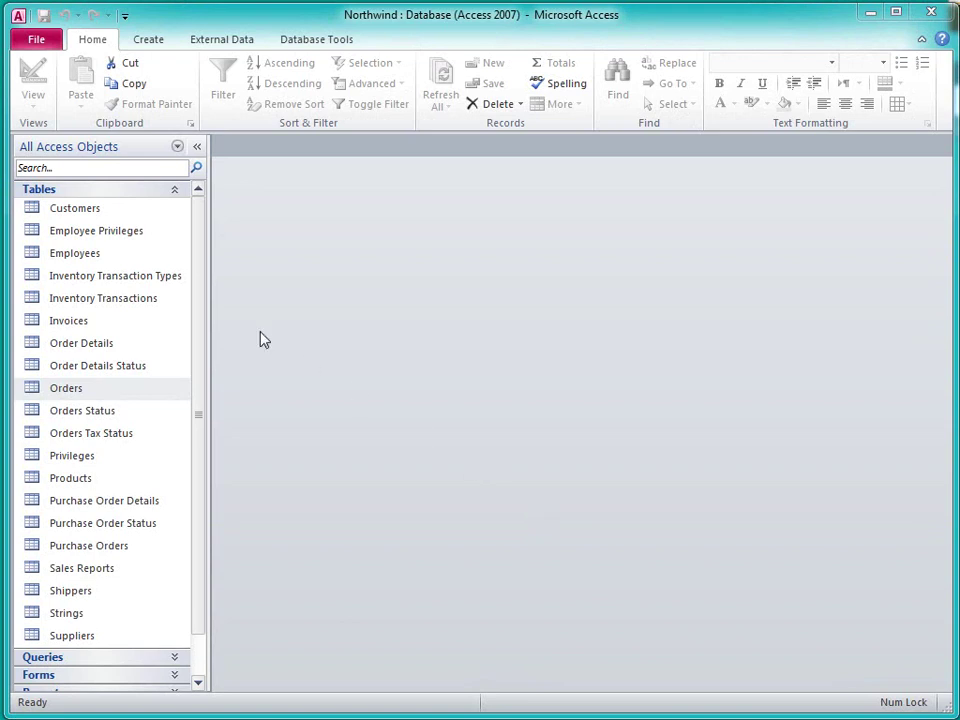
Step: Generate a new form from the Employees table, opening it in Layout view
left_click(125, 261)
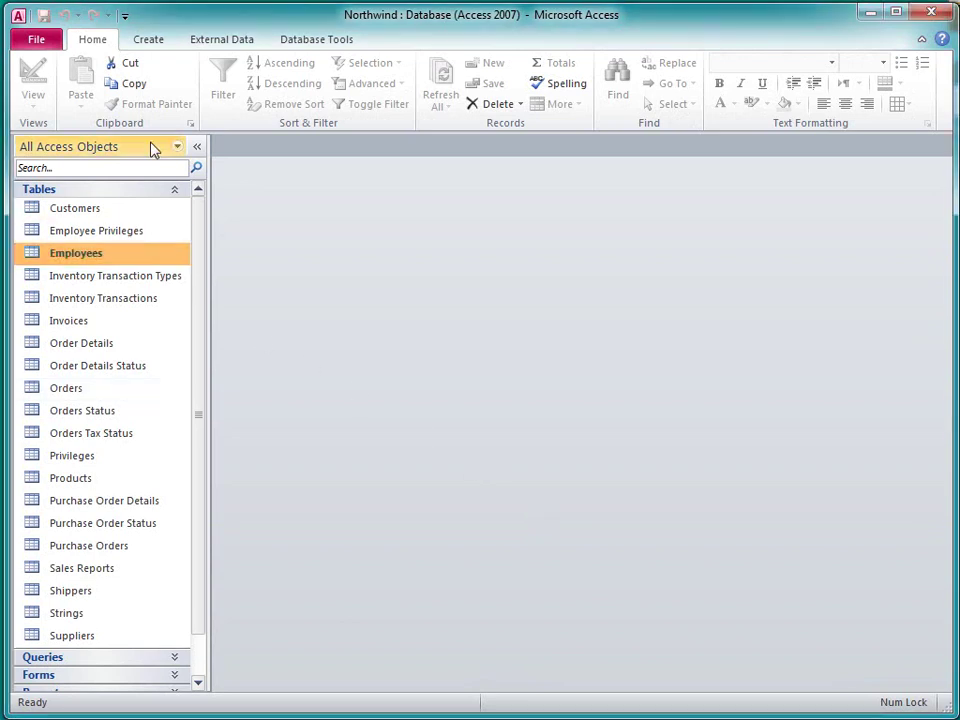
left_click(156, 41)
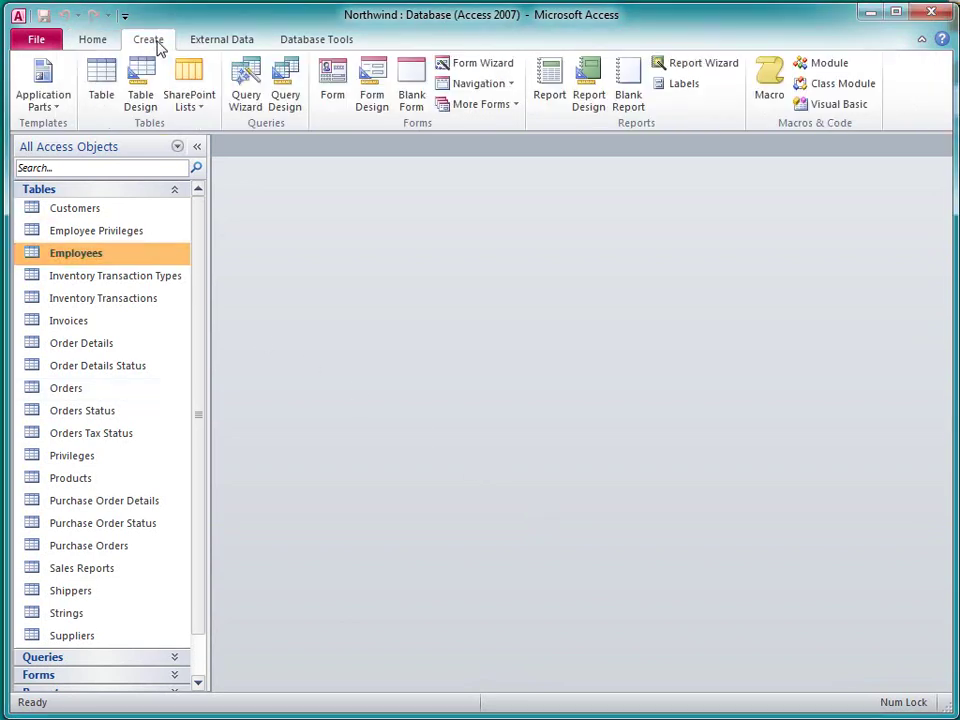
left_click(335, 90)
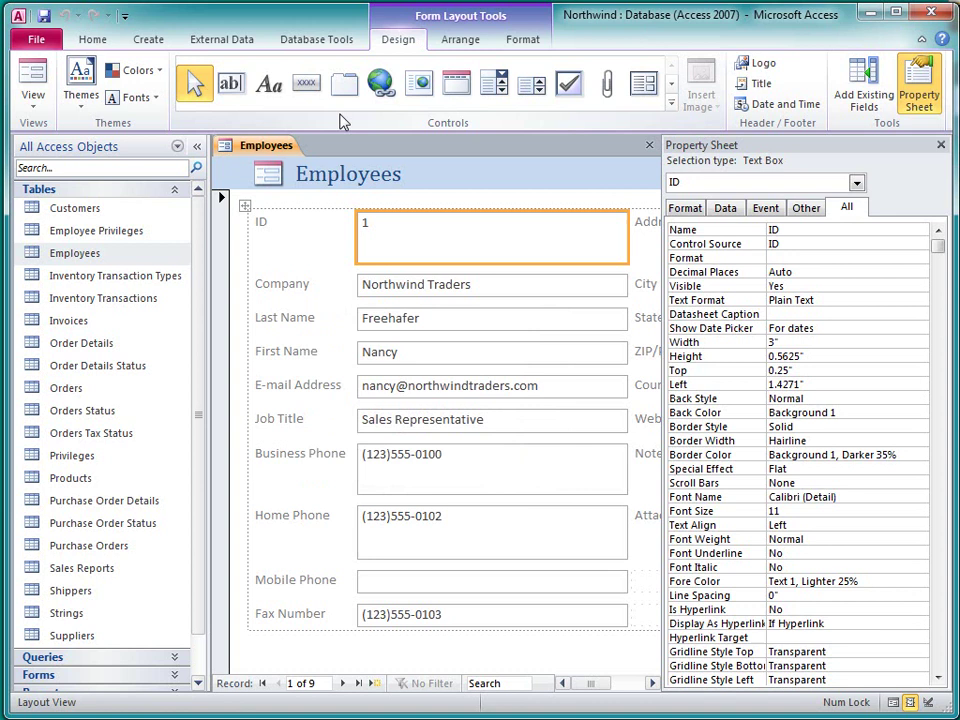
Step: Show Form Properties for the whole Employees form from the header's shortcut menu
right_click(482, 185)
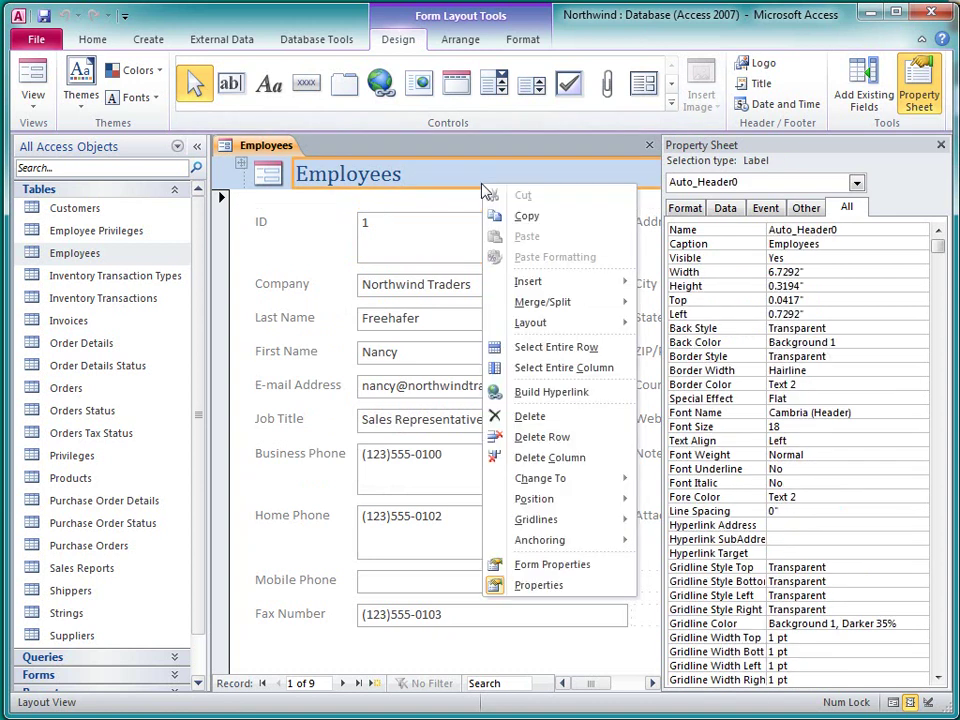
left_click(605, 565)
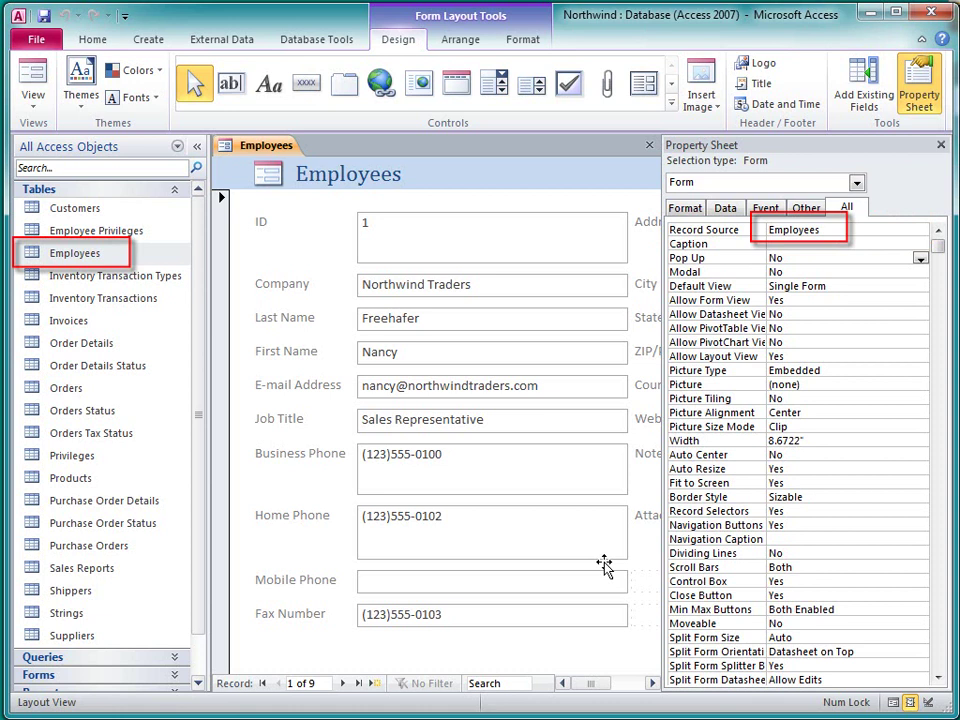
left_click(839, 231)
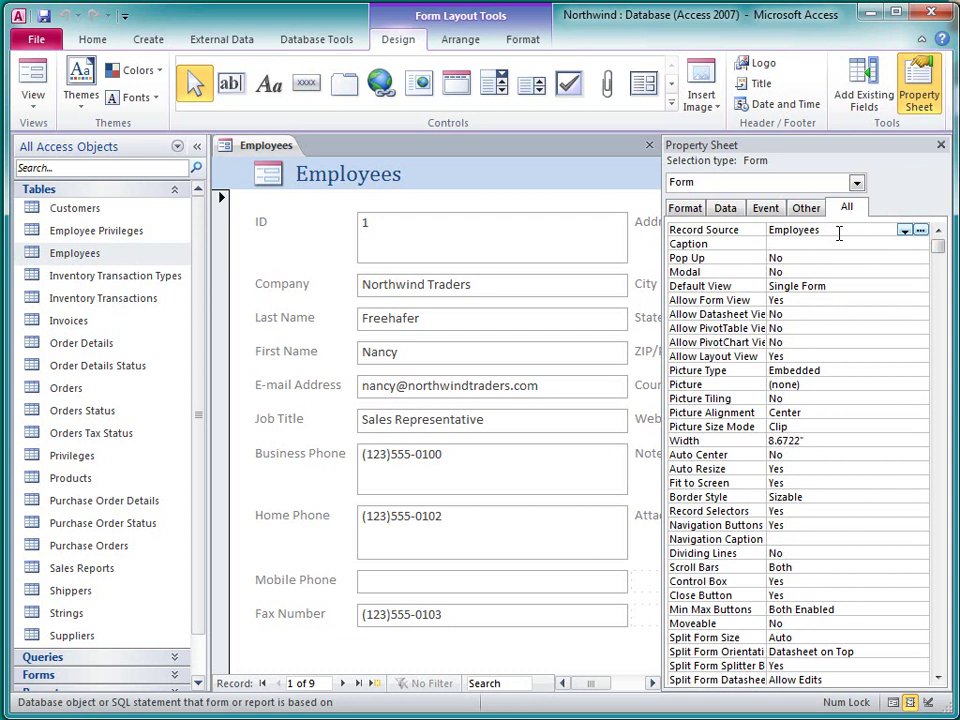
left_click(905, 230)
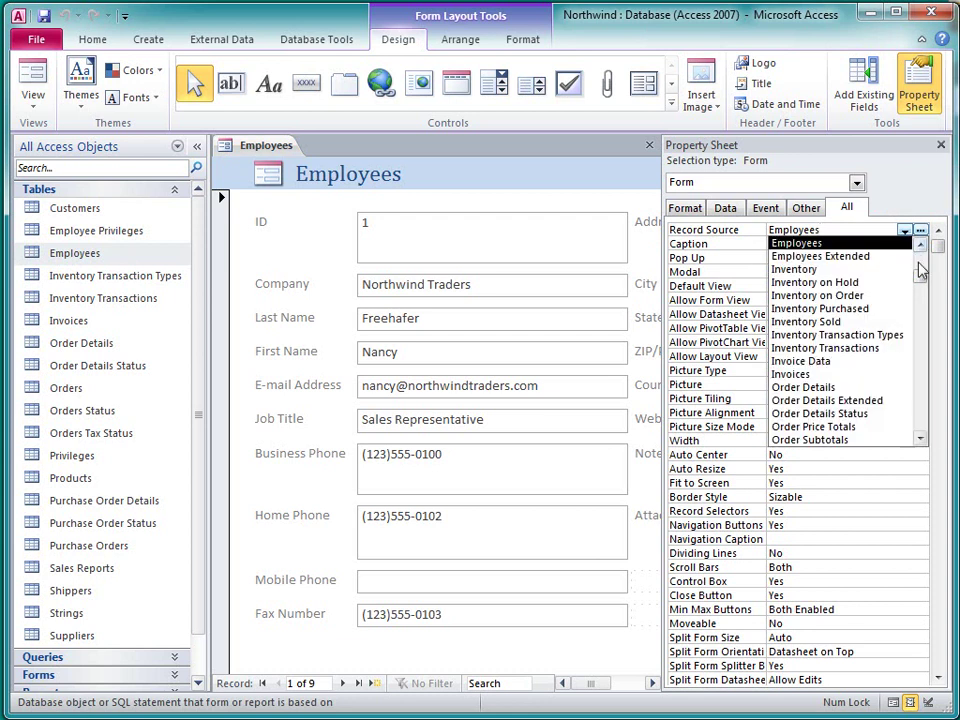
mouse_move(922, 280)
left_mouse_down()
mouse_move(930, 265)
mouse_move(927, 333)
mouse_move(930, 263)
left_mouse_up()
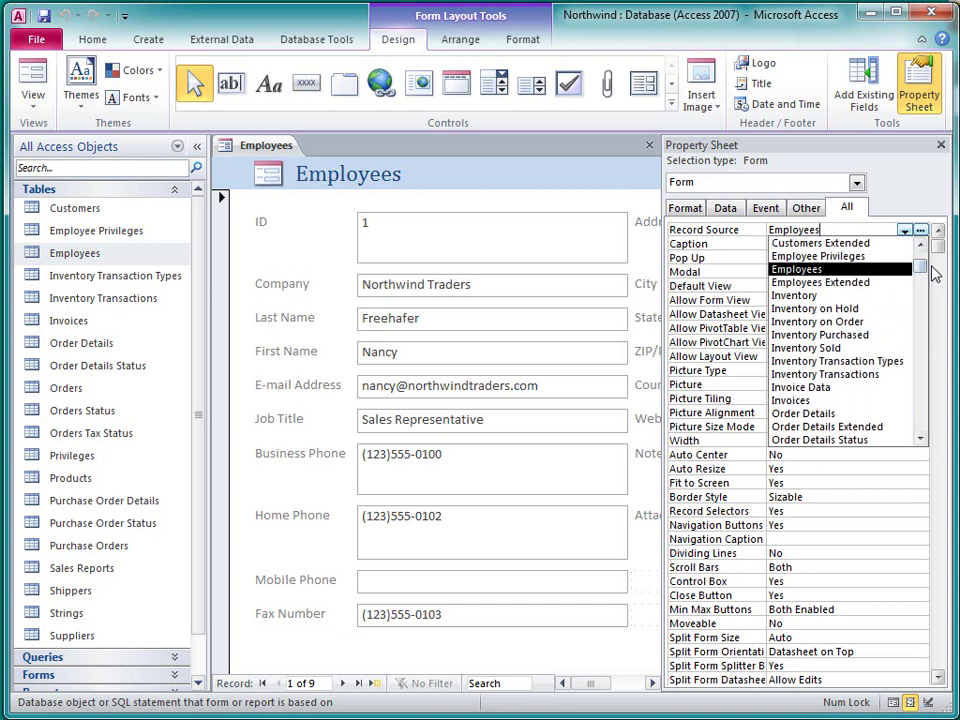
left_click(905, 231)
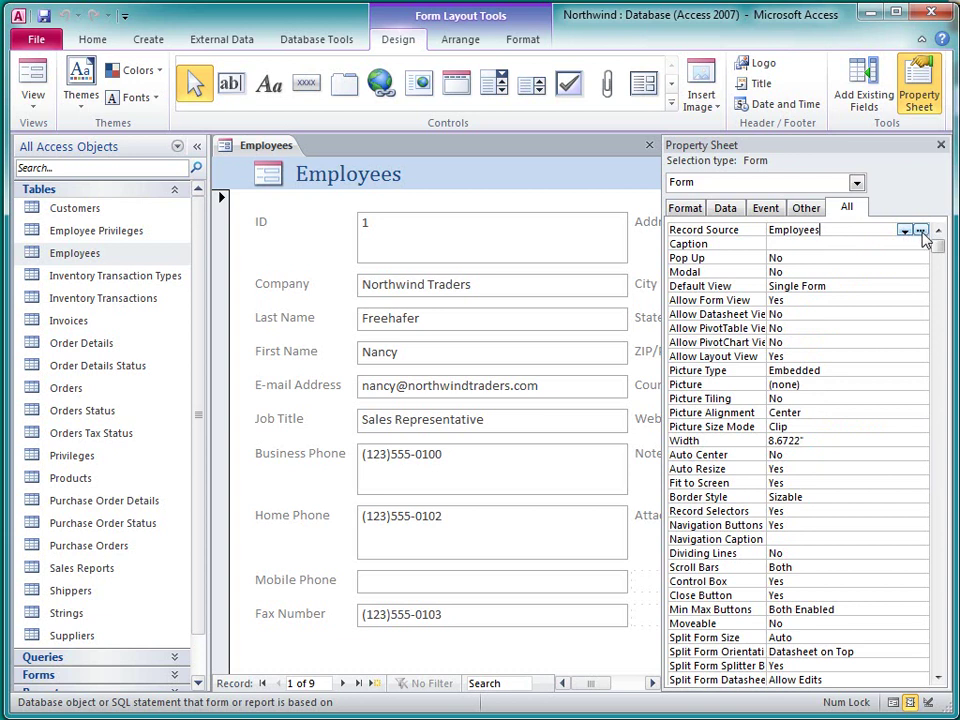
Step: Start a Query Builder for the Record Source, based on the Employees table
left_click(921, 231)
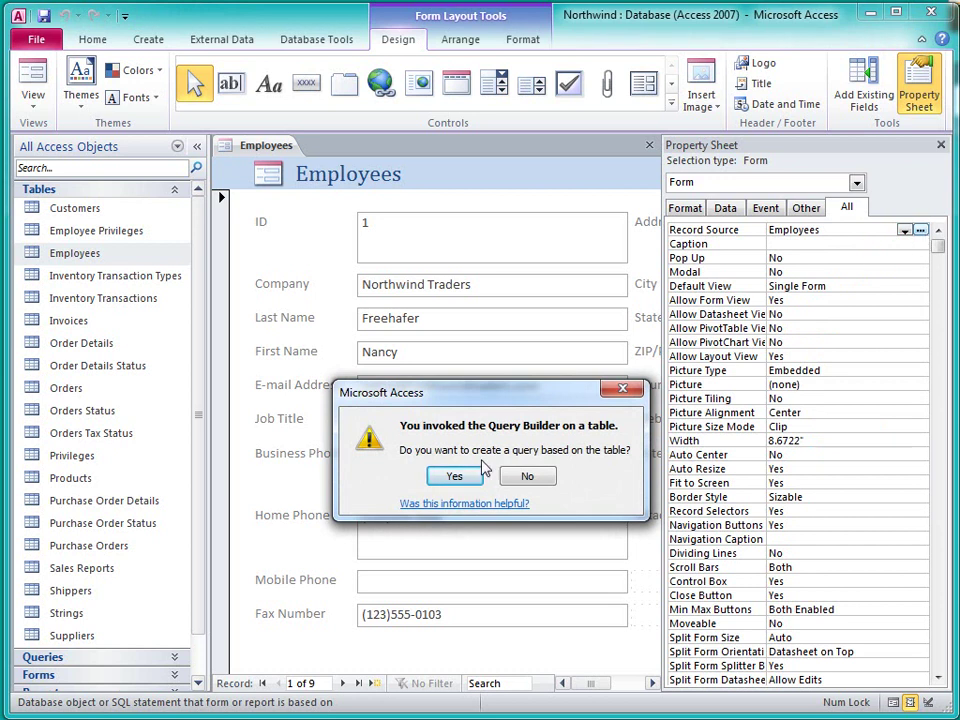
left_click(455, 477)
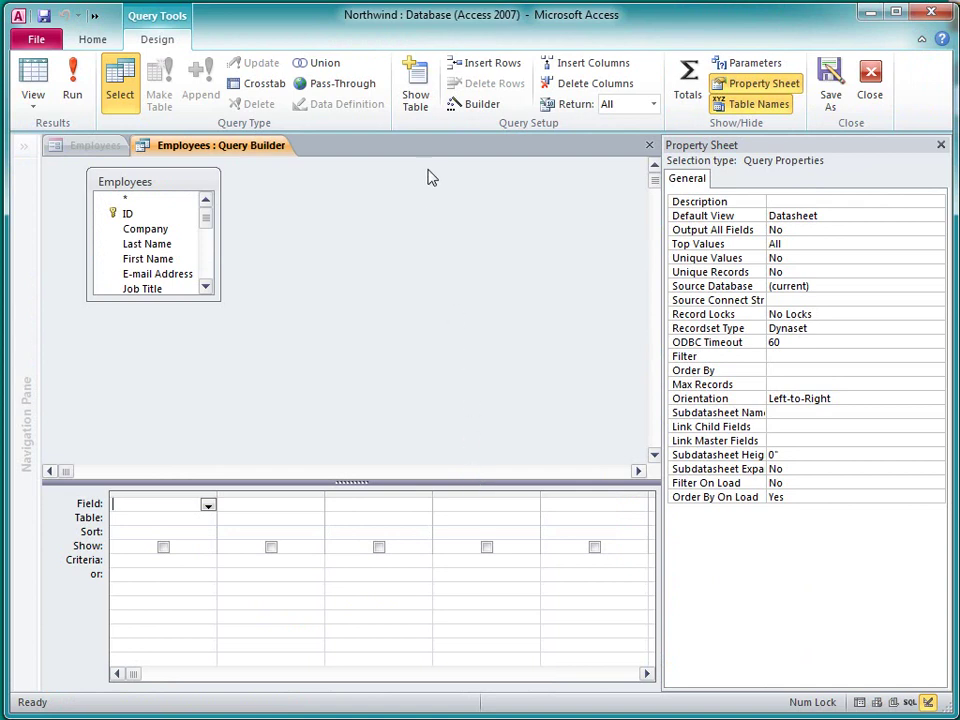
Step: Add the Orders table beside Employees in the query, joined one-to-many
left_click(428, 108)
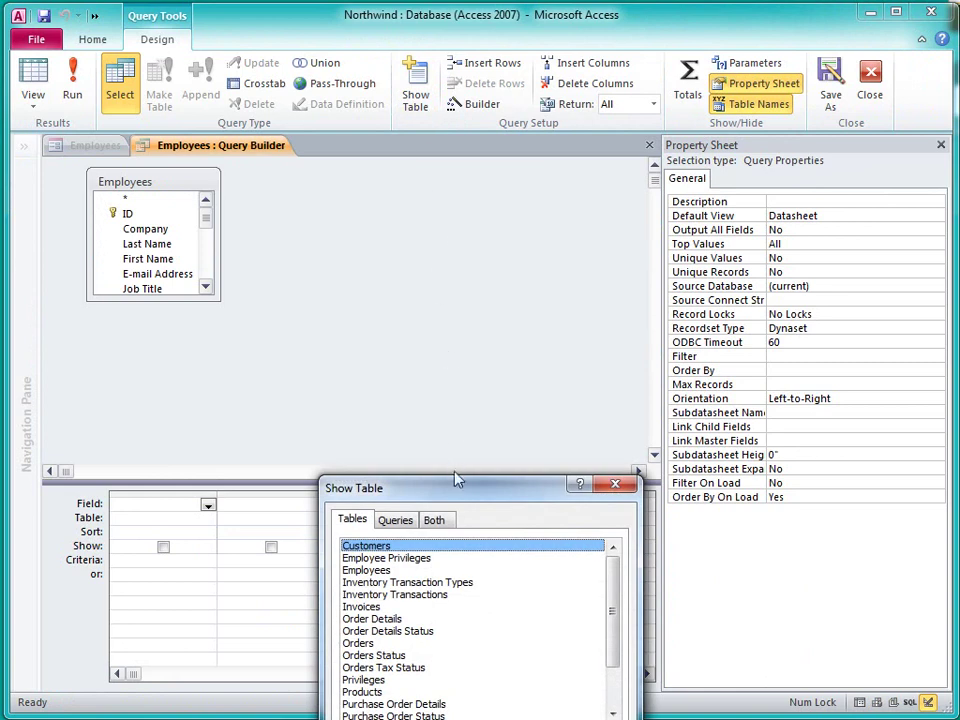
left_click_drag(456, 478, 450, 322)
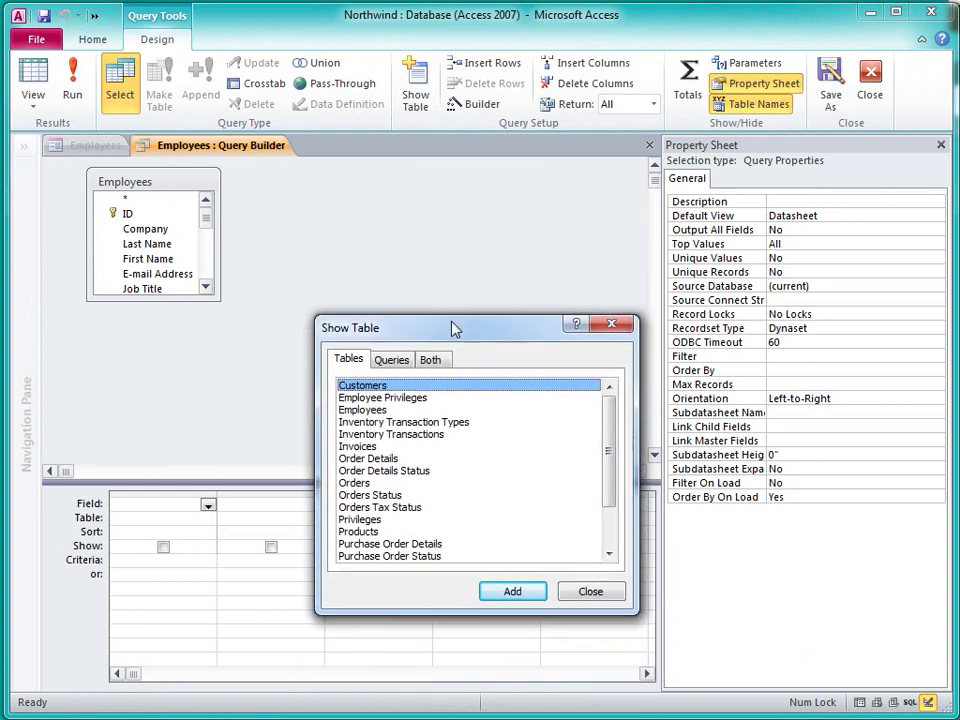
double_click(356, 480)
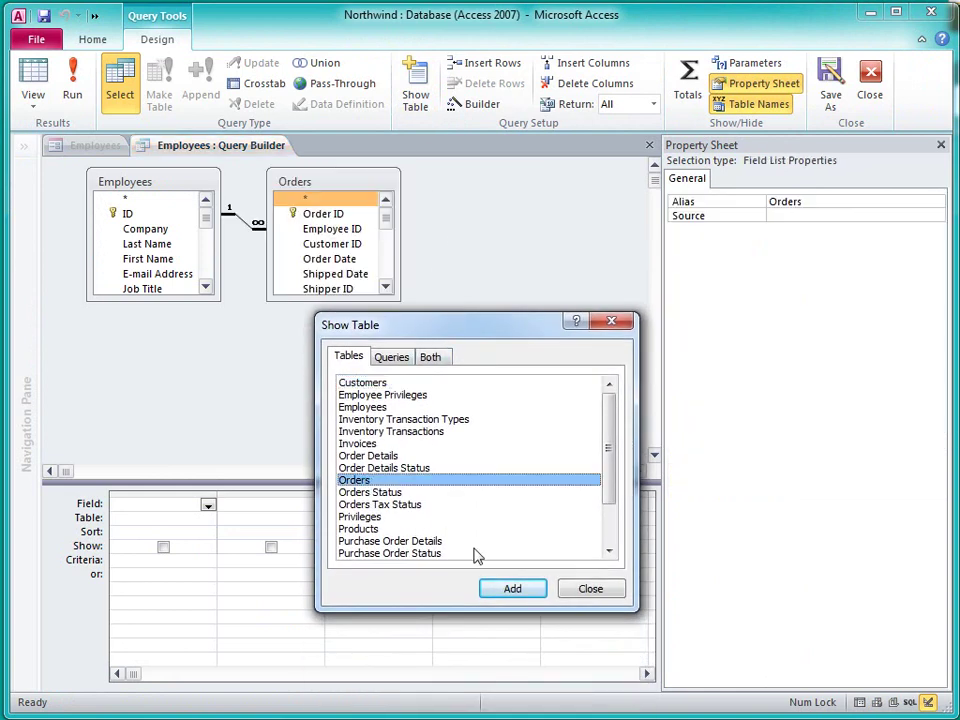
left_click(590, 592)
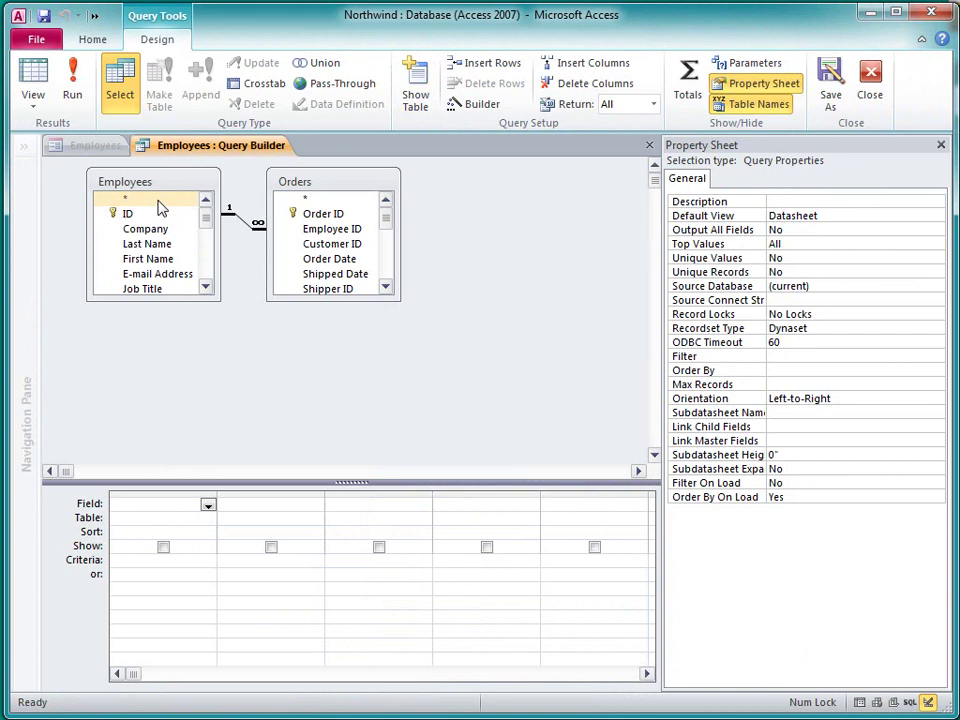
Step: Put Employees.*, Orders' Order ID and Order Date into the query grid's Field cells
left_click_drag(160, 205, 152, 505)
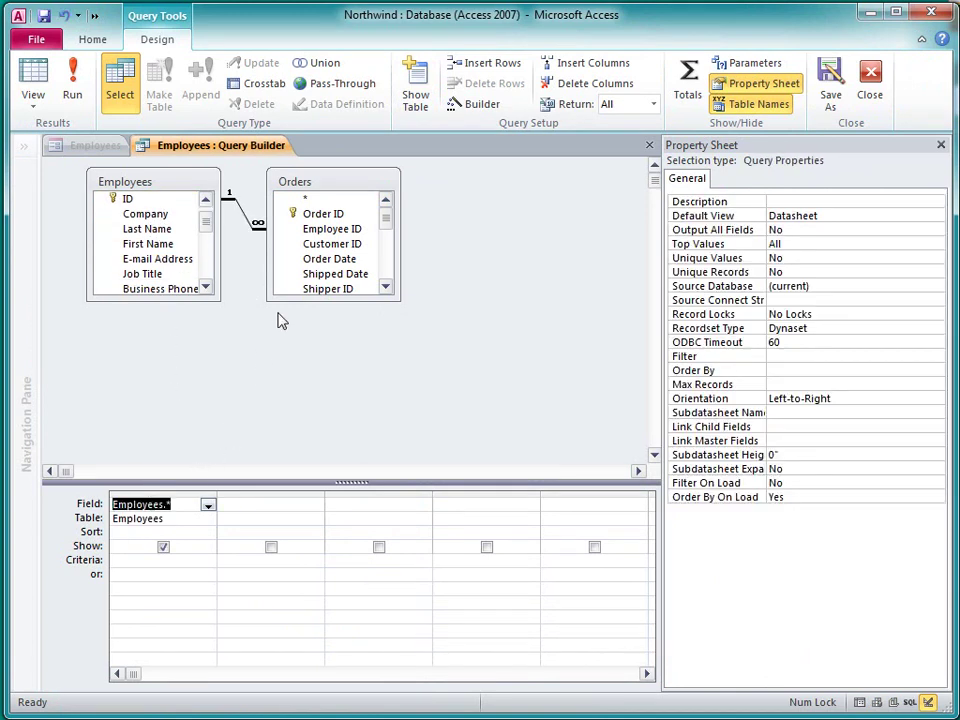
left_click_drag(339, 215, 253, 502)
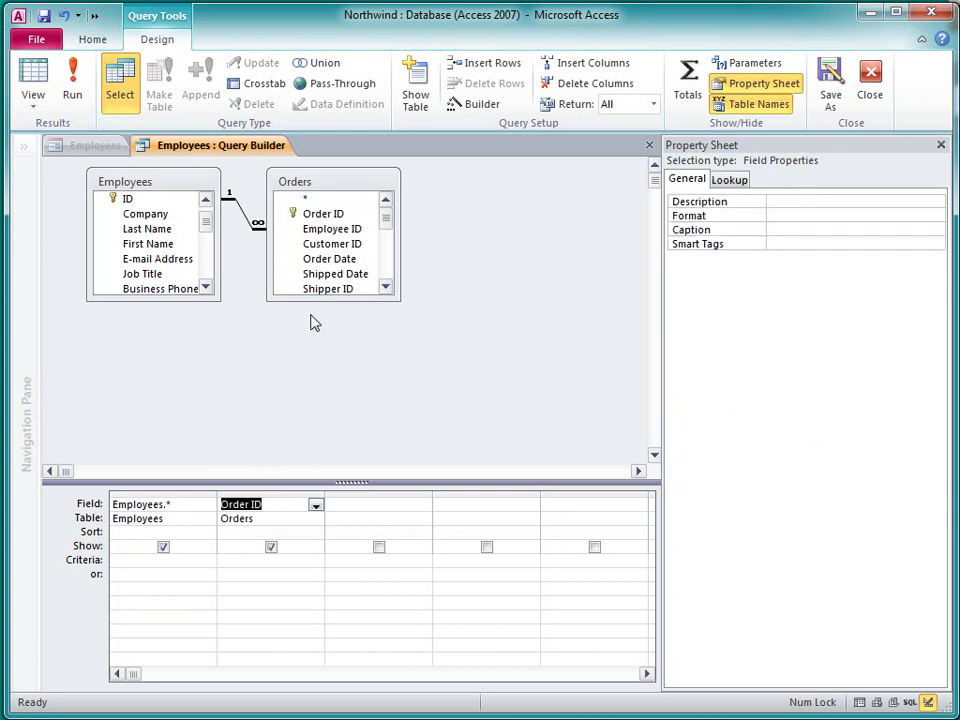
left_click_drag(329, 261, 352, 505)
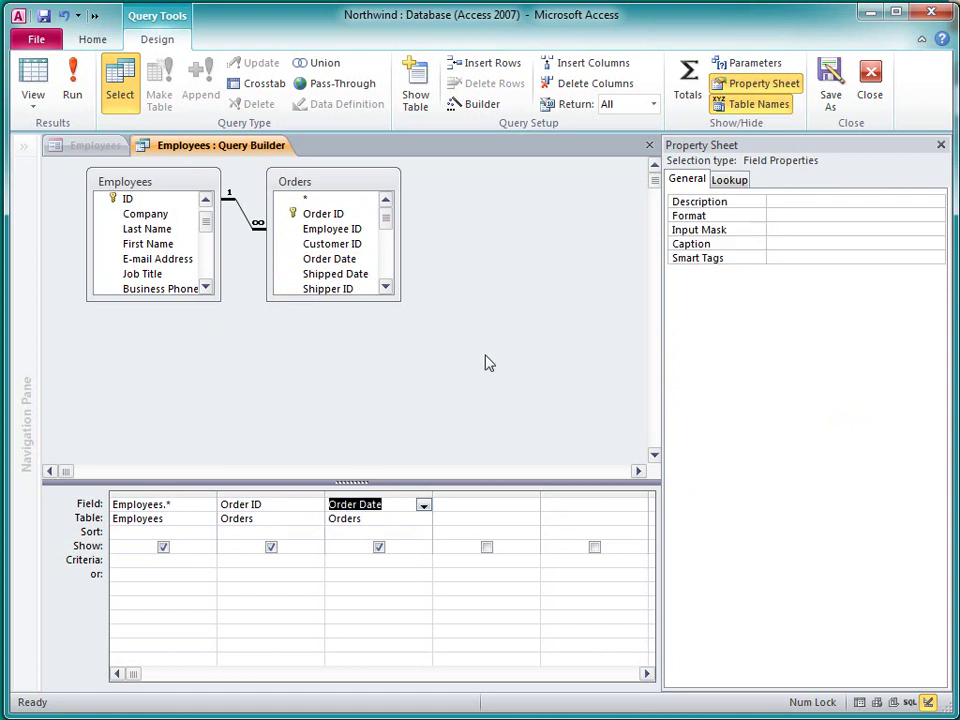
Step: Close the Query Builder without a saved query, updating the Record Source to the new SQL
left_click(827, 86)
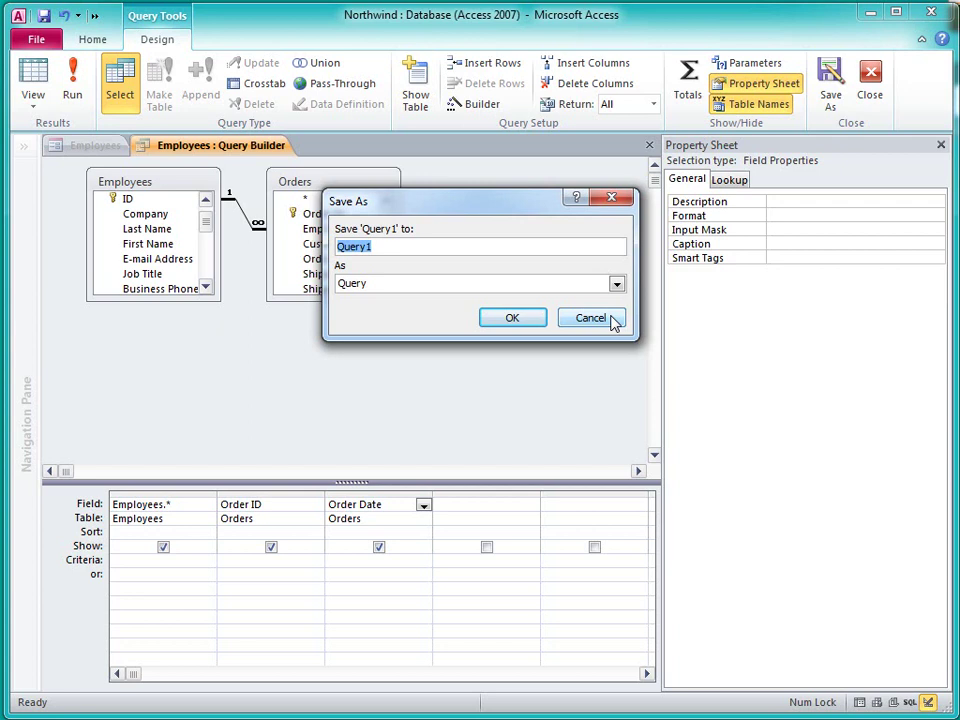
left_click(590, 318)
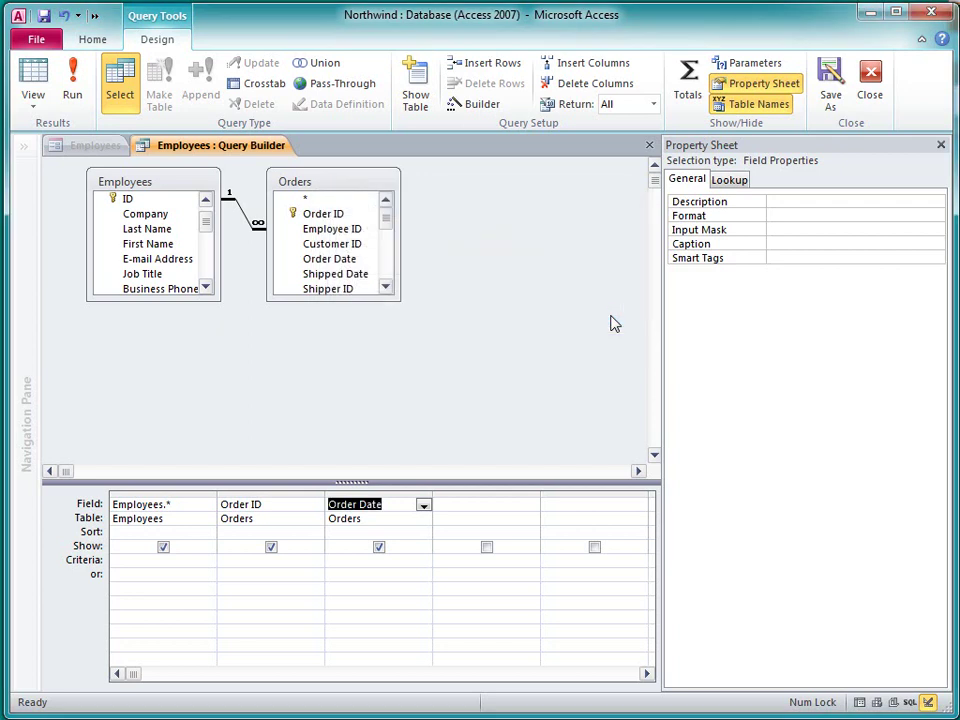
left_click(866, 108)
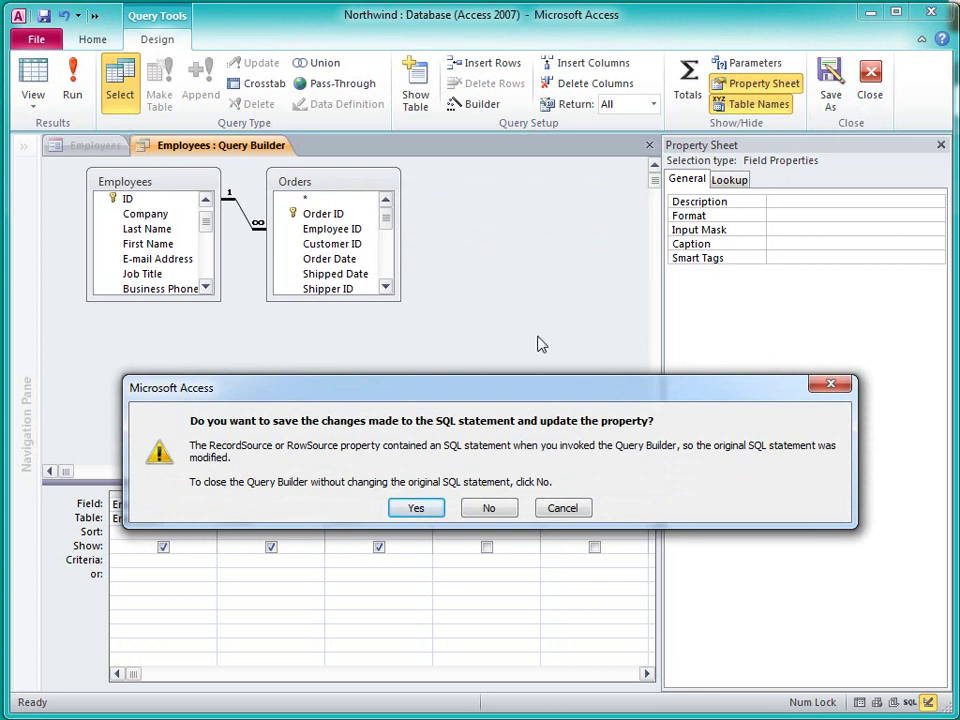
left_click(416, 508)
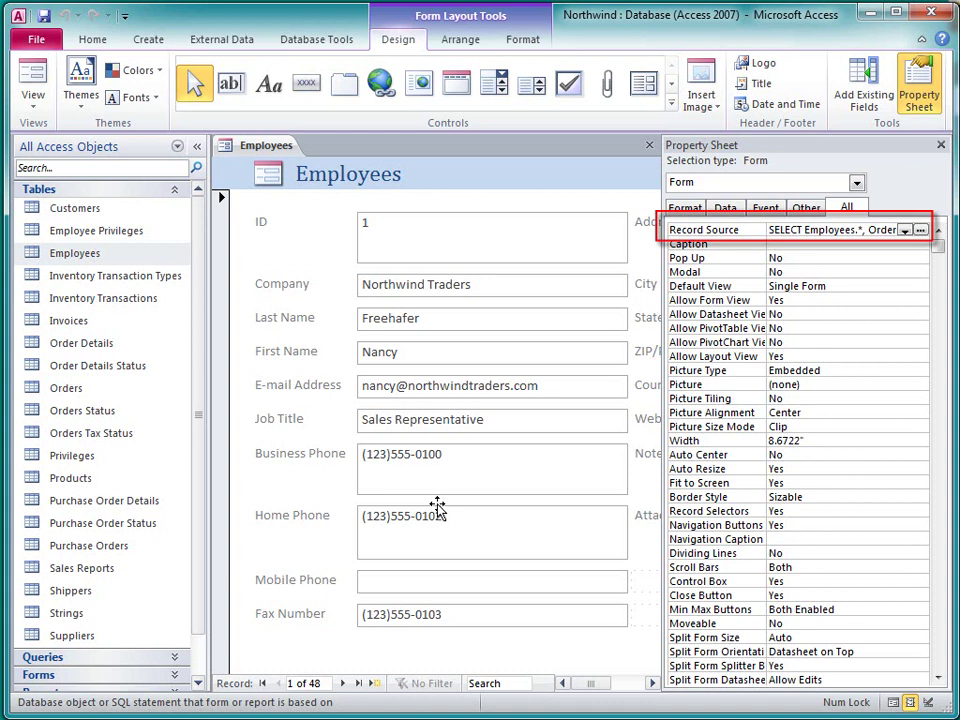
right_click(824, 237)
left_click(864, 268)
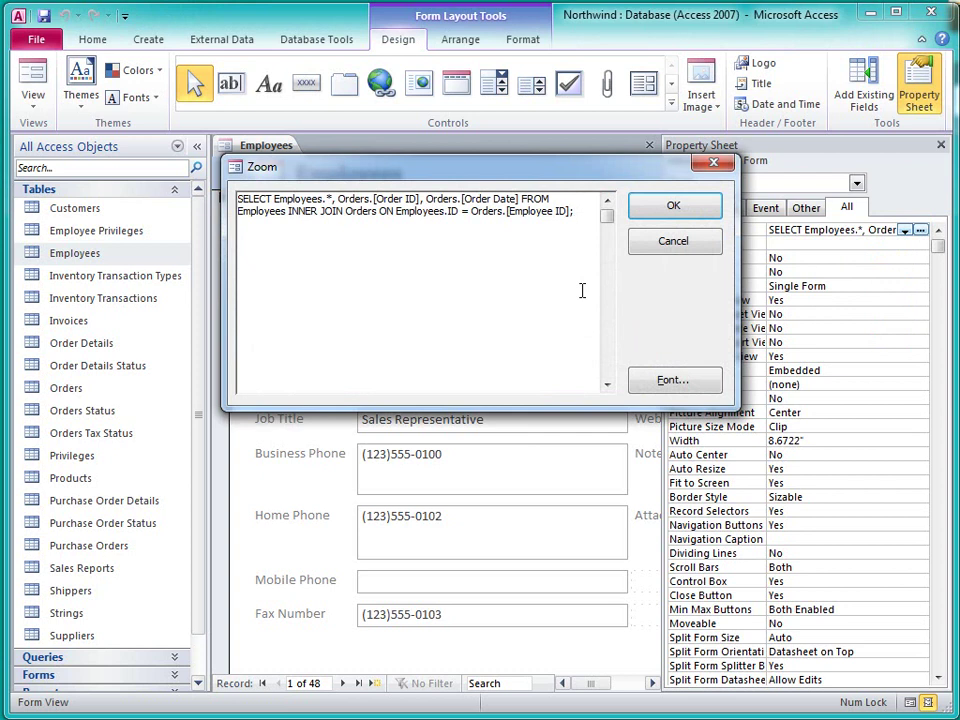
left_click(684, 248)
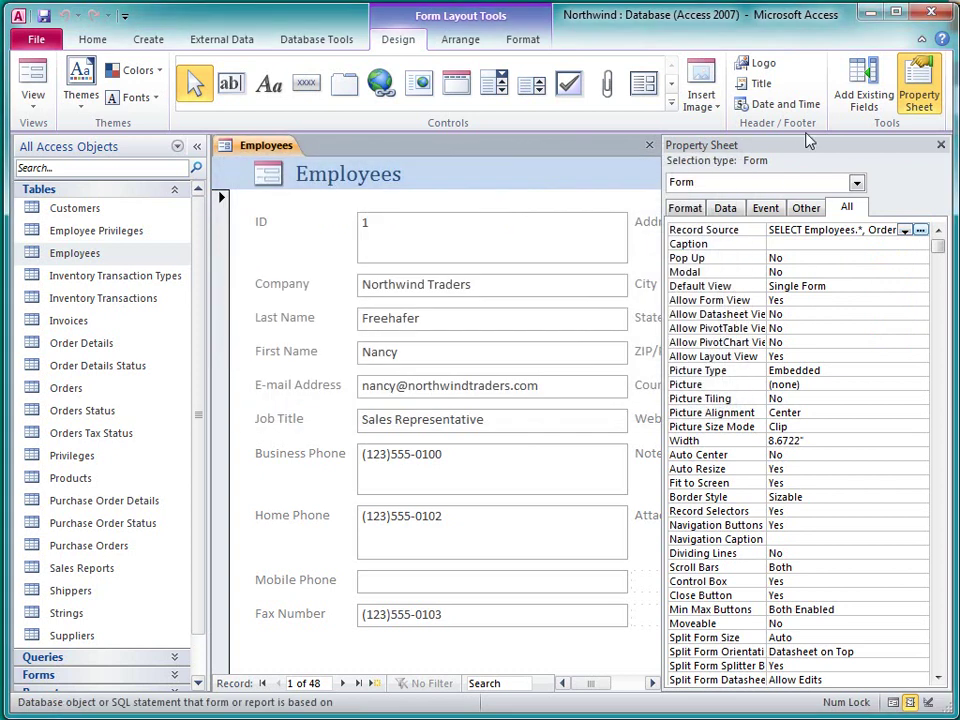
Step: Place Order ID and Order Date above Company; Form View shows 41 and 3/24/2006
left_click(843, 110)
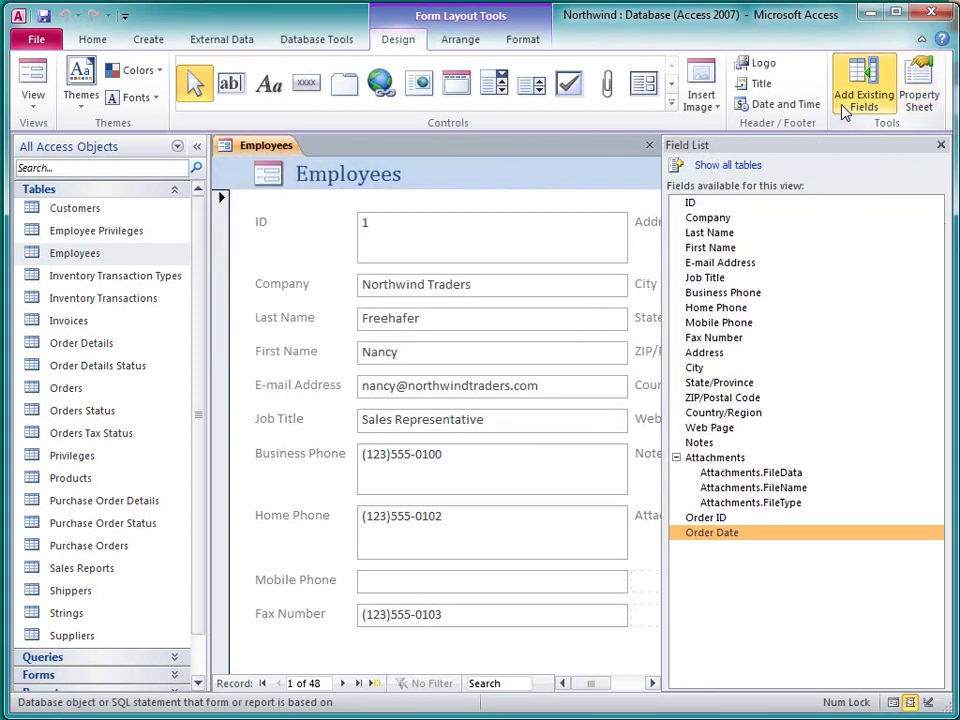
left_click(793, 520)
left_click(797, 535)
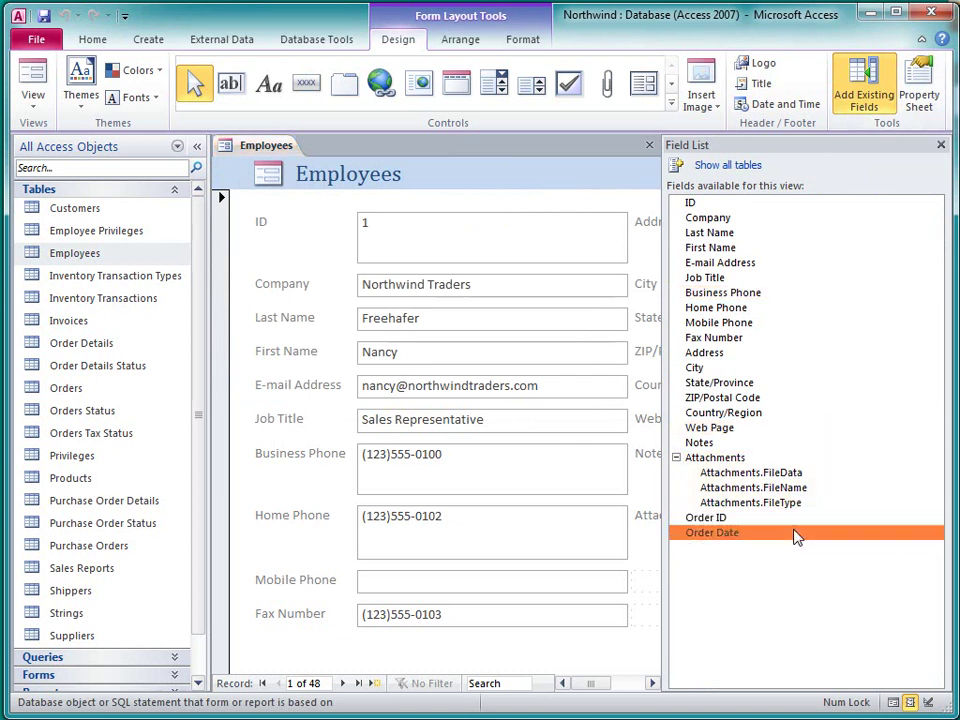
left_click(787, 519, "ctrl")
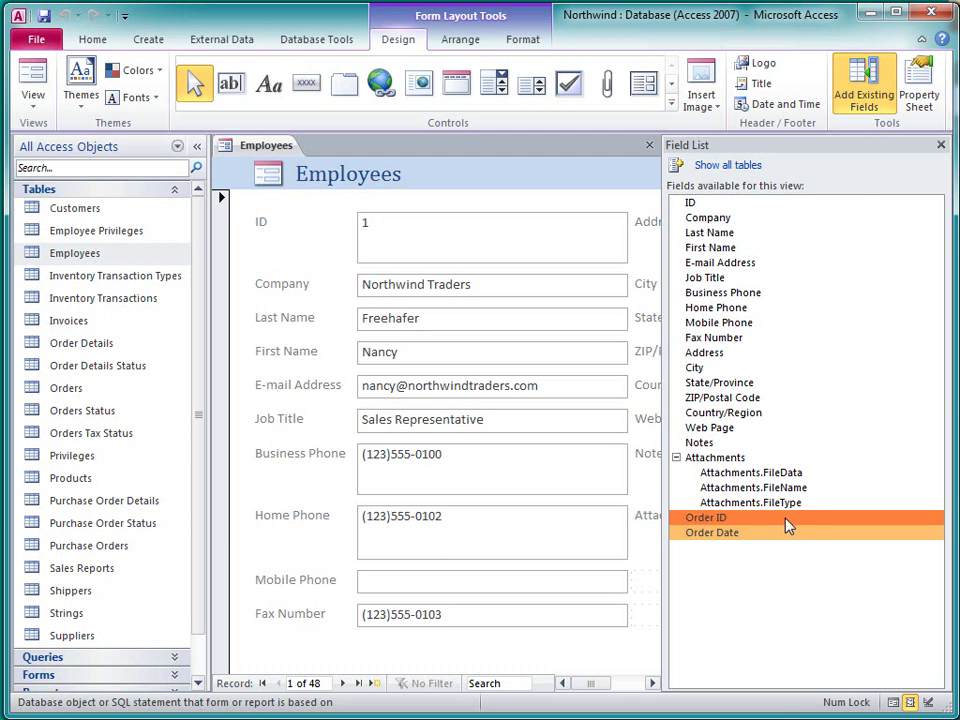
left_click_drag(772, 522, 458, 268)
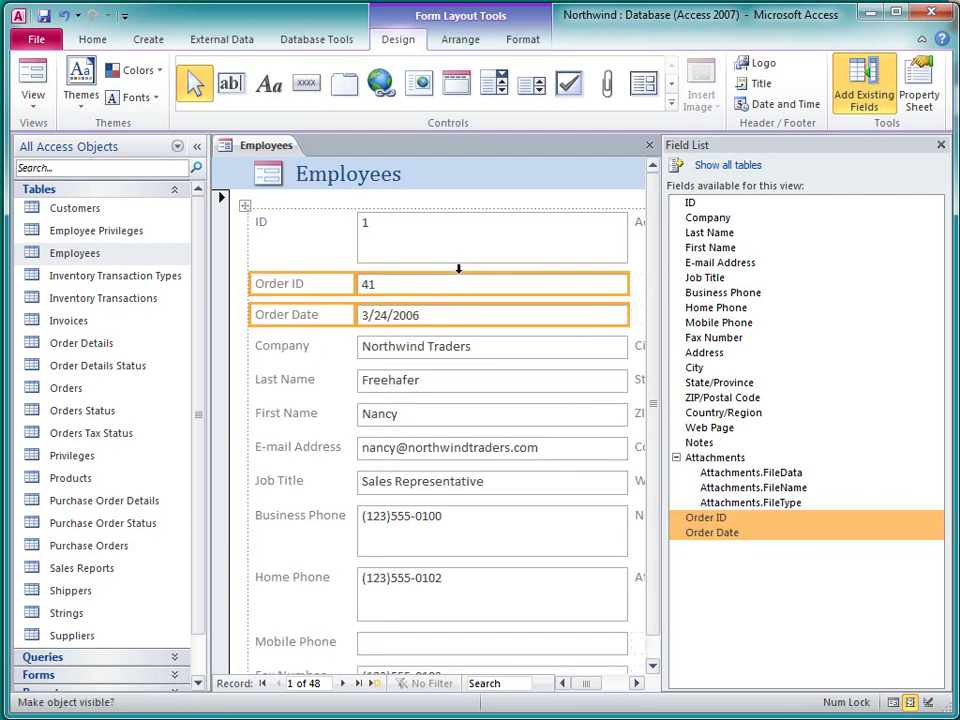
left_click(33, 75)
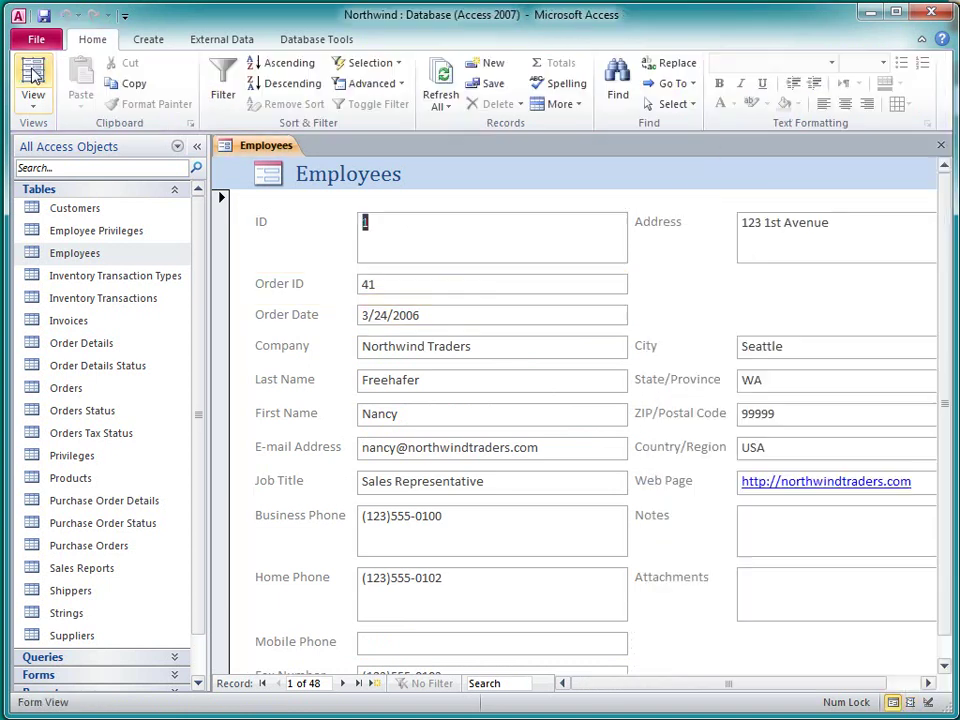